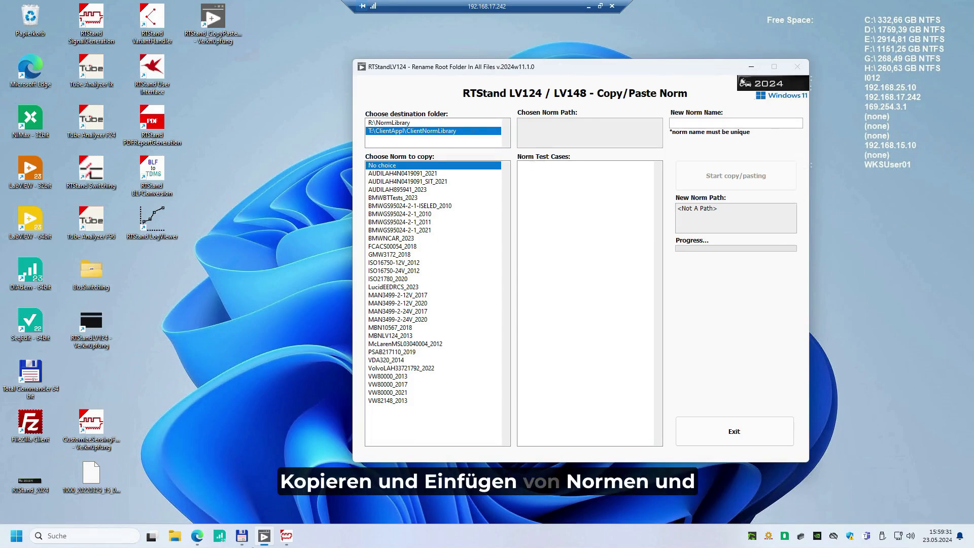
Step: View the RTStand Signal Generation window, minimise it and return to the Copy/Paste Norm tool
{"action": "left_click", "coordinate": [291, 532]}
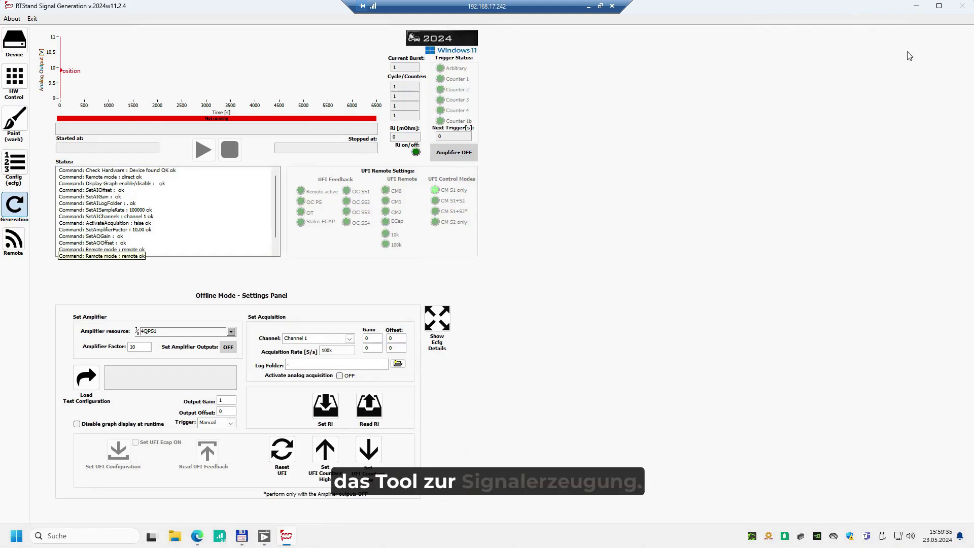
{"action": "left_click", "coordinate": [916, 6]}
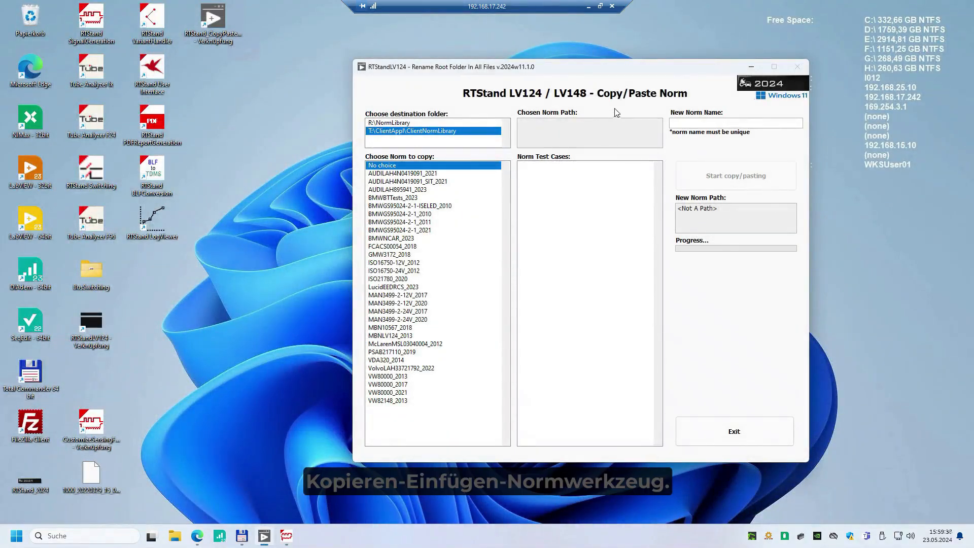
{"action": "left_click_drag", "start_coordinate": [583, 66], "coordinate": [500, 83]}
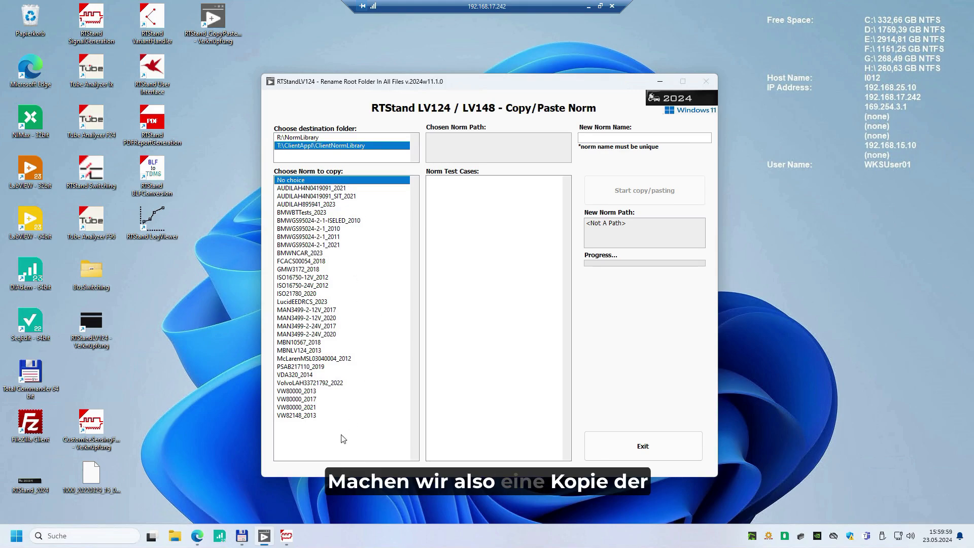
Step: Copy the norm VW80000_2021 into T:\ClientAppl\ClientNormLibrary under the new name MyNewVW2021Norm
{"action": "left_click", "coordinate": [295, 408]}
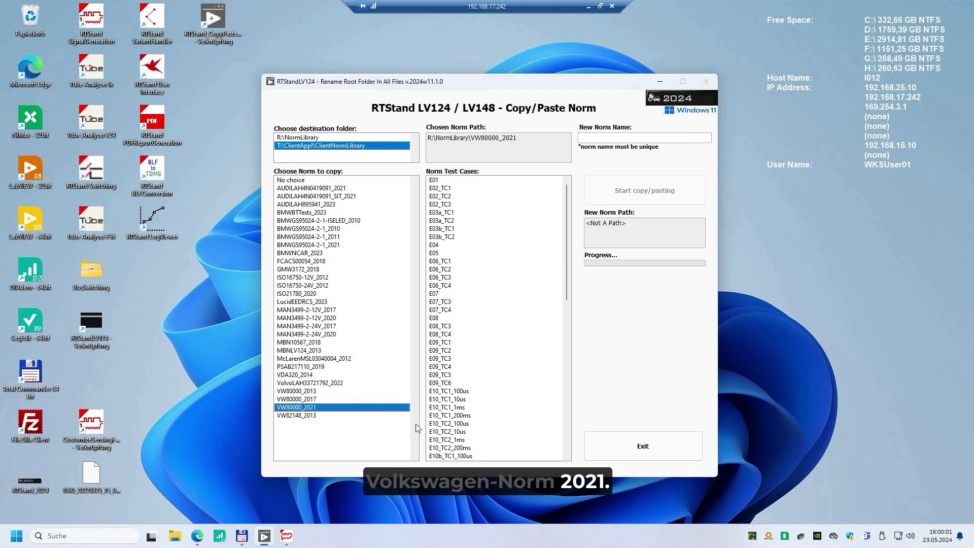
{"action": "left_click", "coordinate": [647, 134]}
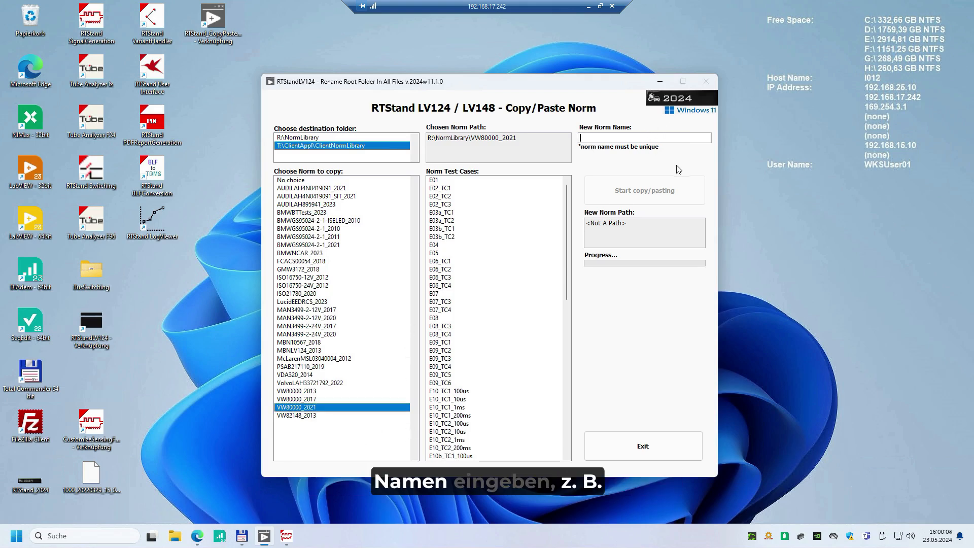
{"action": "type", "text": "MyNewVW20"}
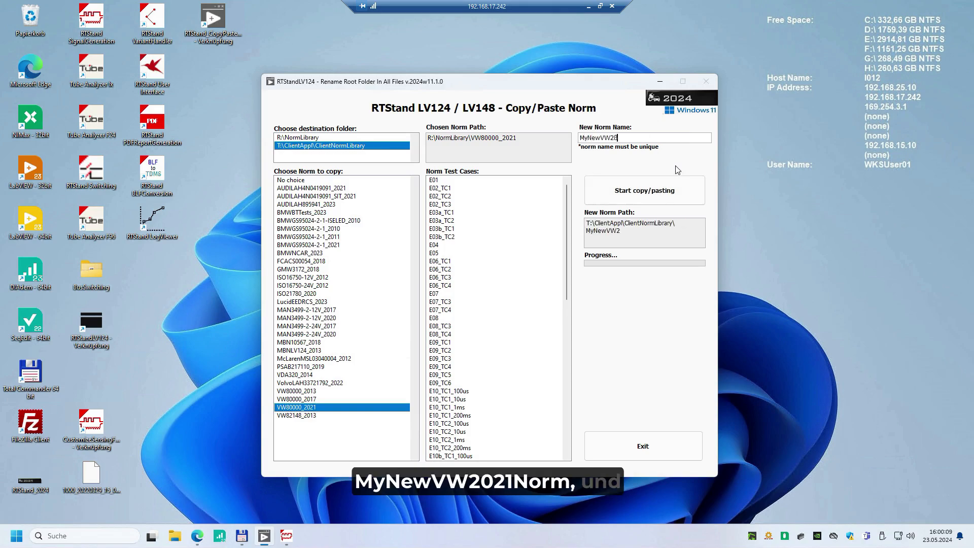
{"action": "key", "text": "BackSpace"}
{"action": "key", "text": "BackSpace"}
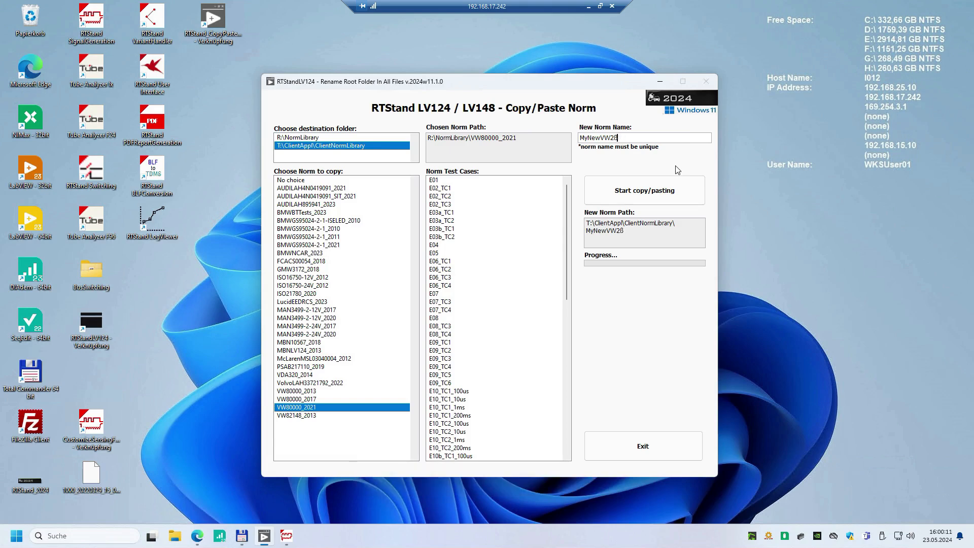
{"action": "type", "text": "021Norm"}
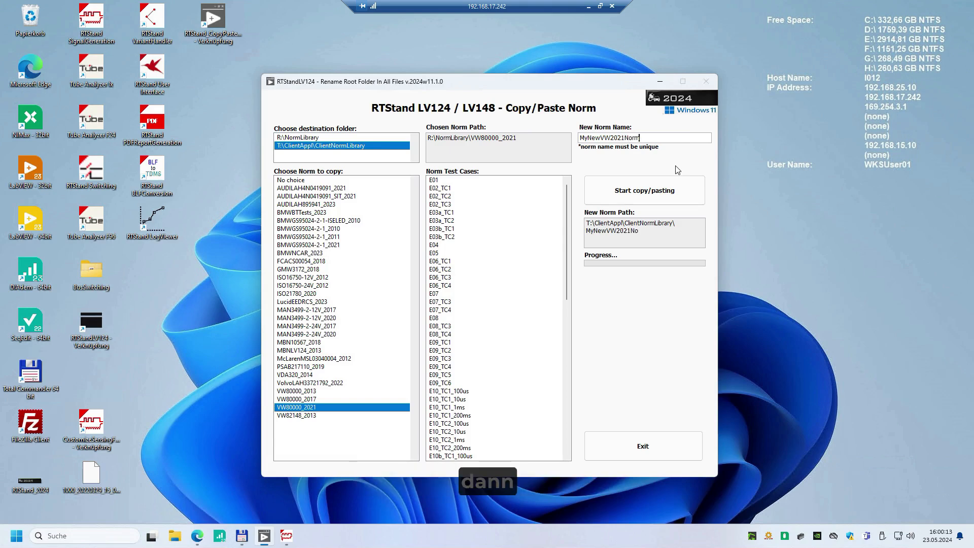
{"action": "left_click", "coordinate": [604, 190]}
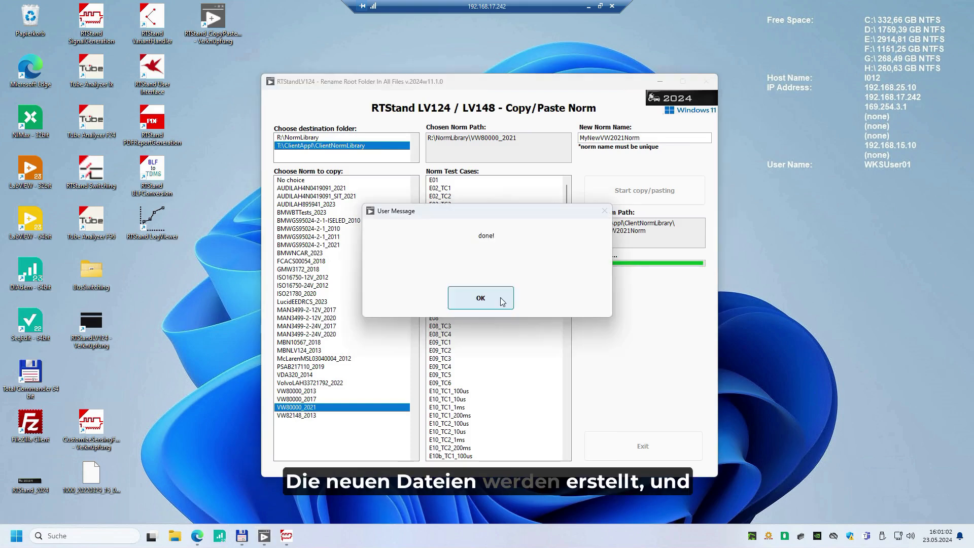
{"action": "left_click", "coordinate": [502, 301]}
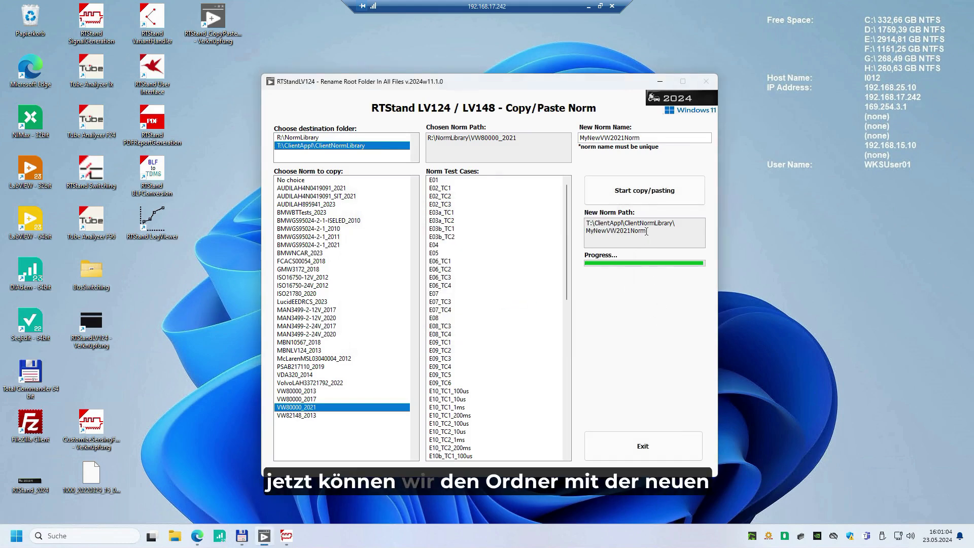
Step: Switch to Total Commander, open the MyNewVW2021Norm folder in ClientNormLibrary and review its test-case folders
{"action": "left_click_drag", "start_coordinate": [648, 231], "coordinate": [580, 223]}
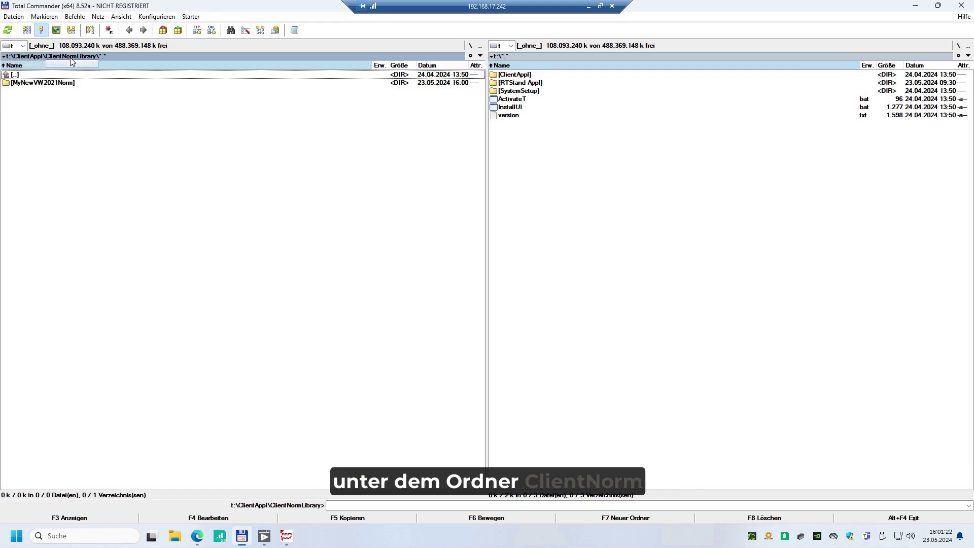
{"action": "double_click", "coordinate": [71, 84]}
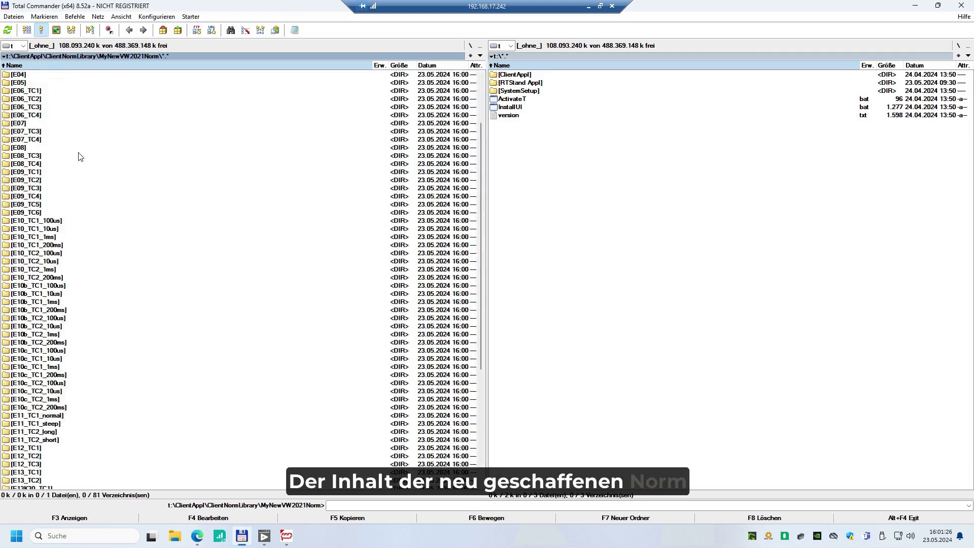
{"action": "scroll", "coordinate": [58, 328], "scroll_direction": "down", "scroll_amount": 8}
{"action": "scroll", "coordinate": [59, 330], "scroll_direction": "up", "scroll_amount": 8}
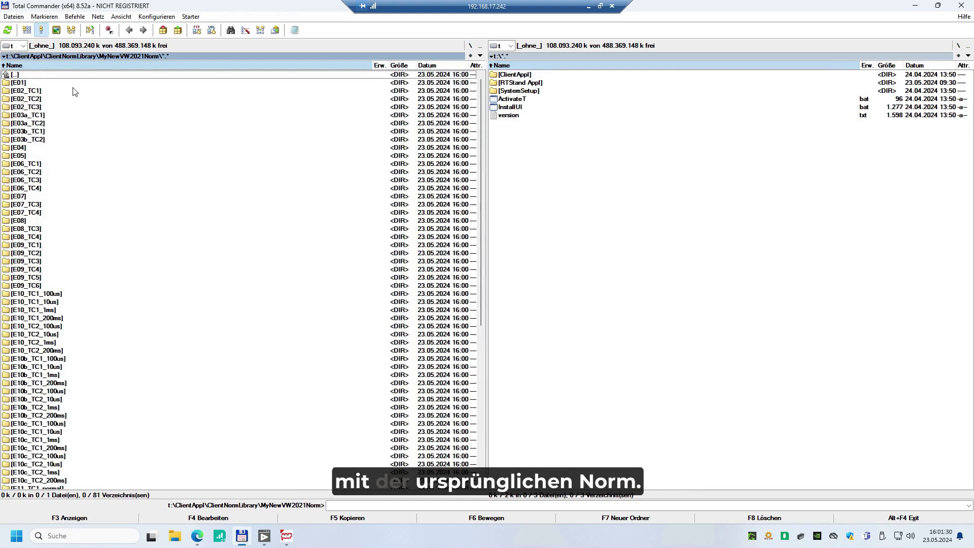
{"action": "scroll", "coordinate": [28, 152], "scroll_direction": "down", "scroll_amount": 9}
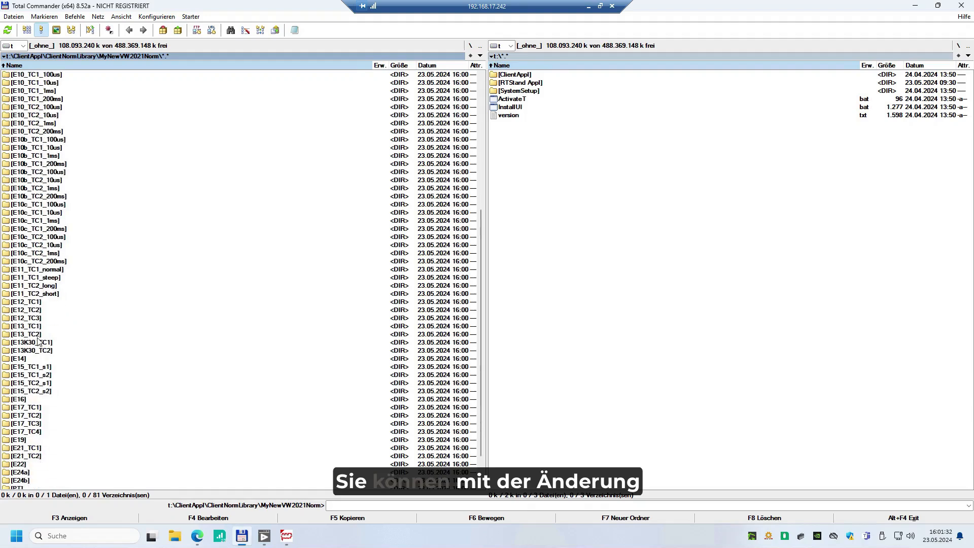
{"action": "scroll", "coordinate": [38, 341], "scroll_direction": "down", "scroll_amount": 2}
{"action": "scroll", "coordinate": [40, 253], "scroll_direction": "up", "scroll_amount": 11}
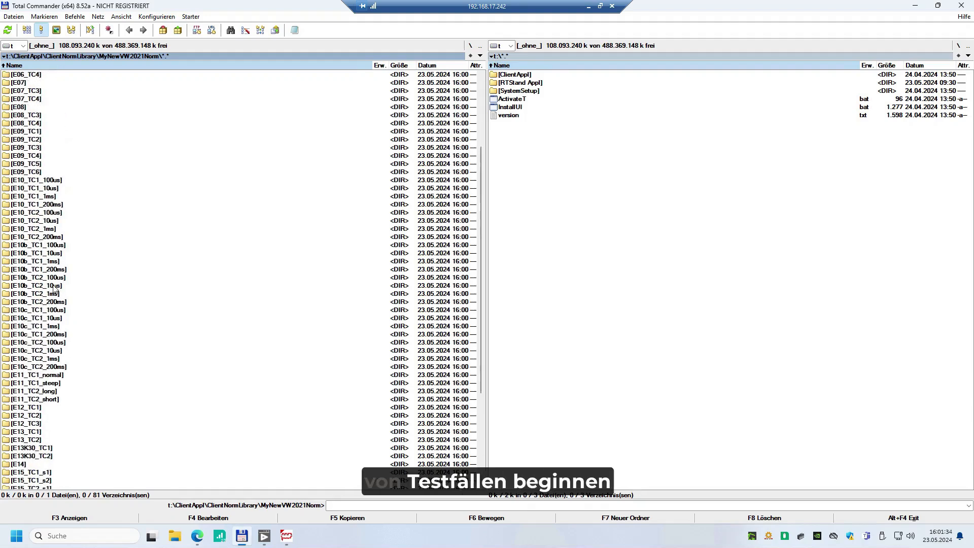
Step: Delete the test-case folders from E08 through E22 in MyNewVW2021Norm, including all their contents
{"action": "scroll", "coordinate": [40, 238], "scroll_direction": "down", "scroll_amount": 1}
{"action": "left_click", "coordinate": [32, 197]}
{"action": "scroll", "coordinate": [37, 260], "scroll_direction": "down", "scroll_amount": 10}
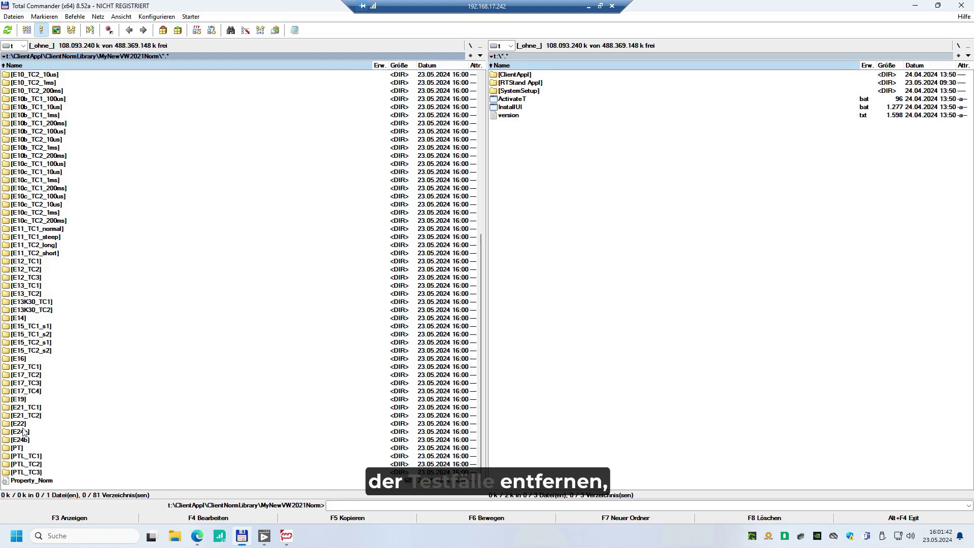
{"action": "left_click", "coordinate": [23, 425], "text": "shift"}
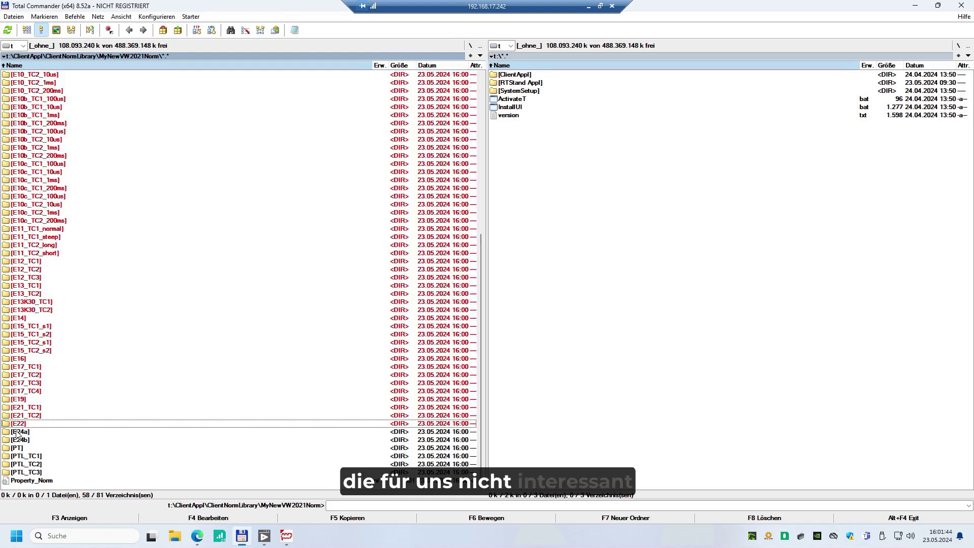
{"action": "key", "text": "Delete"}
{"action": "key", "text": "Return"}
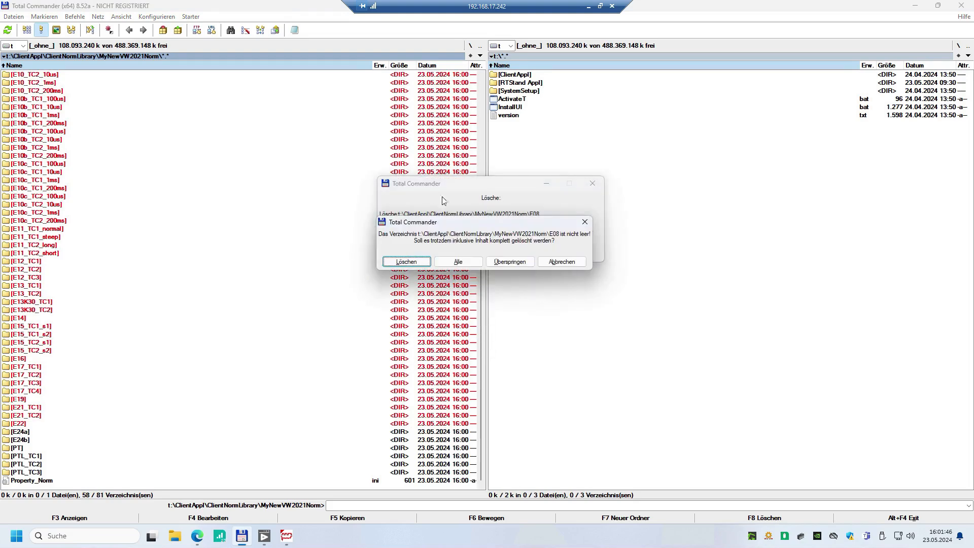
{"action": "left_click", "coordinate": [475, 263]}
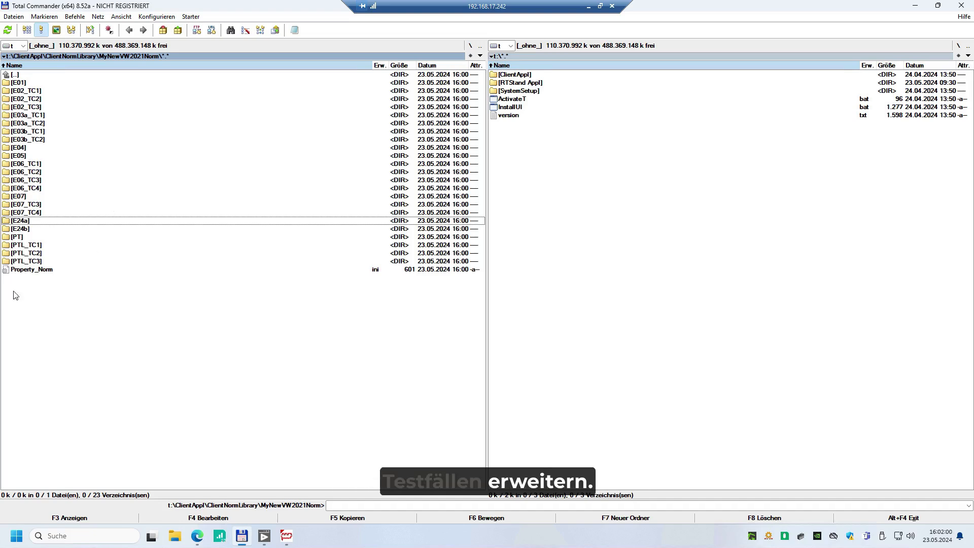
{"action": "left_click", "coordinate": [42, 94]}
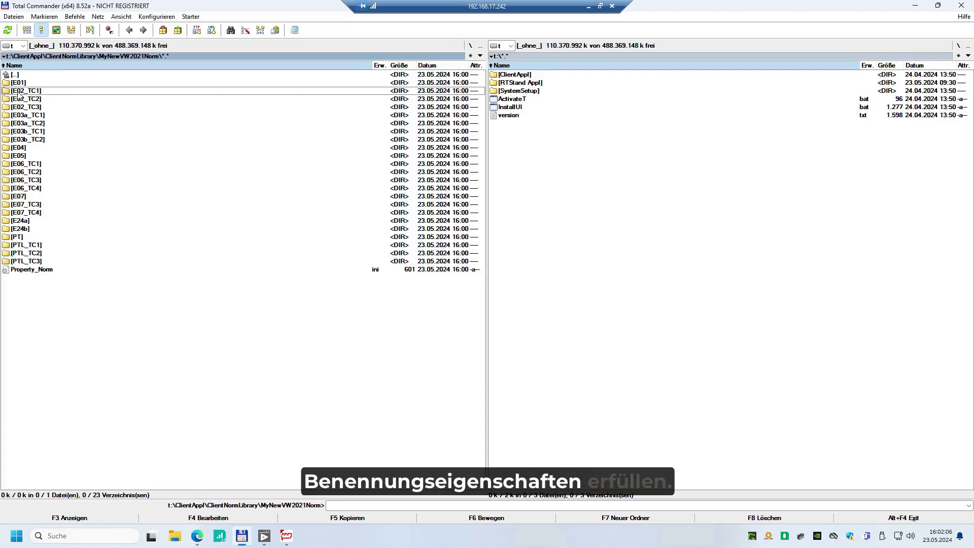
{"action": "left_click", "coordinate": [23, 90]}
{"action": "mouse_move", "coordinate": [23, 90]}
{"action": "left_mouse_down"}
{"action": "mouse_move", "coordinate": [6, 88]}
{"action": "mouse_move", "coordinate": [36, 91]}
{"action": "mouse_move", "coordinate": [28, 91]}
{"action": "left_mouse_up"}
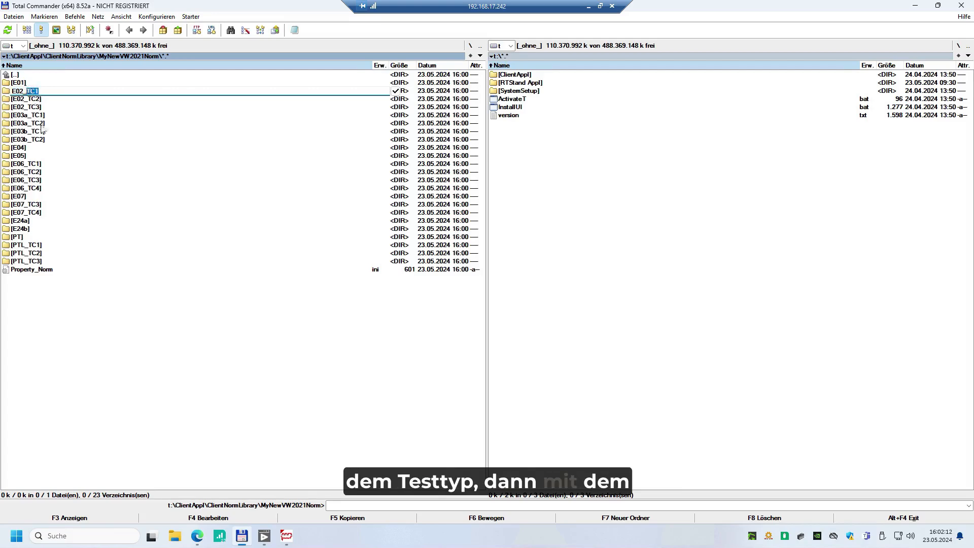
{"action": "left_click", "coordinate": [59, 91]}
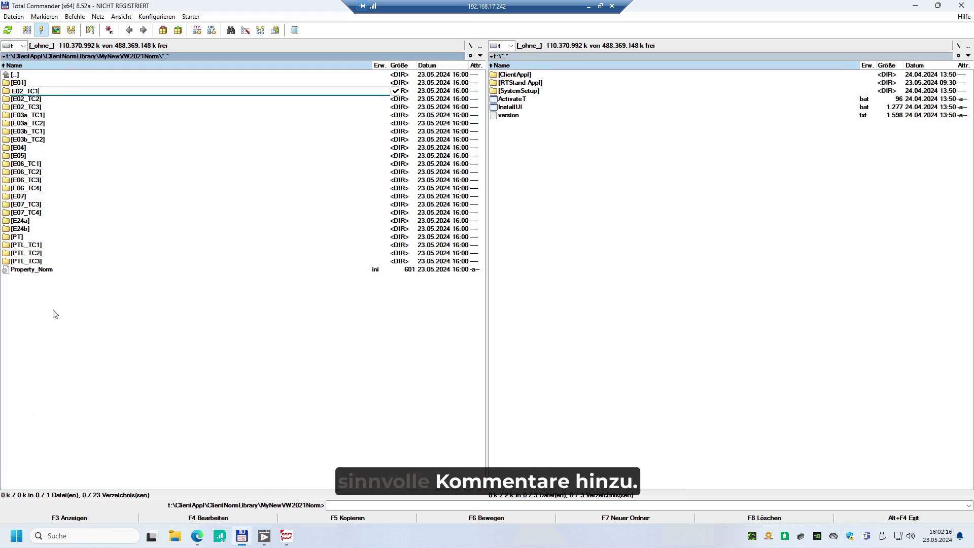
{"action": "left_click", "coordinate": [53, 310]}
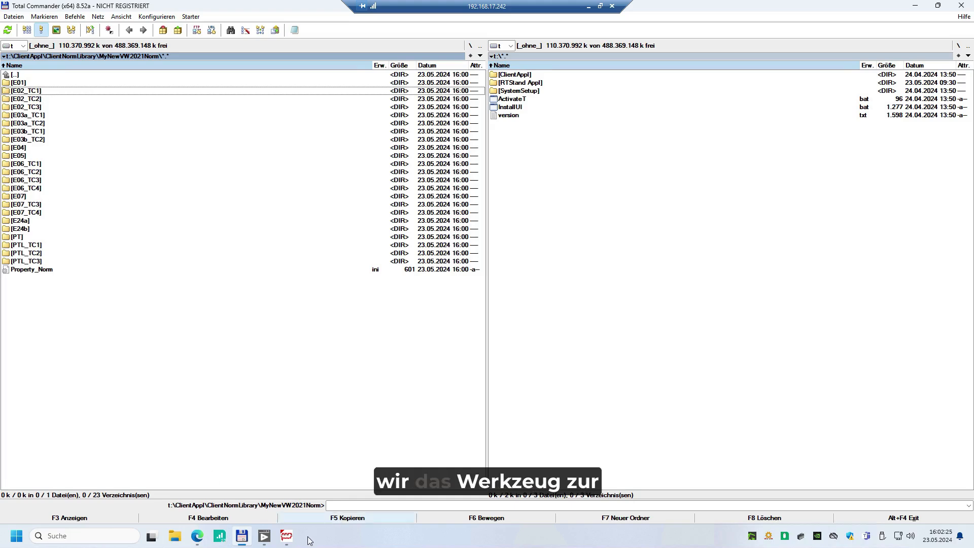
Step: Switch to RTStand Signal Generation and load E02_TC1_Default.warb from MyNewVW2021Norm\E02_TC1\0_TestConfigurationsForCurves in Paint mode
{"action": "left_click", "coordinate": [288, 541]}
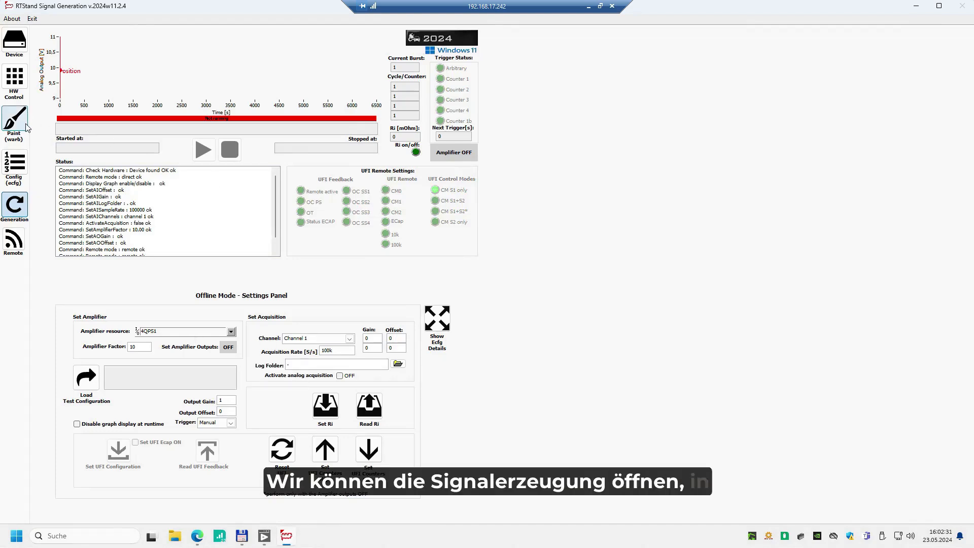
{"action": "left_click", "coordinate": [12, 139]}
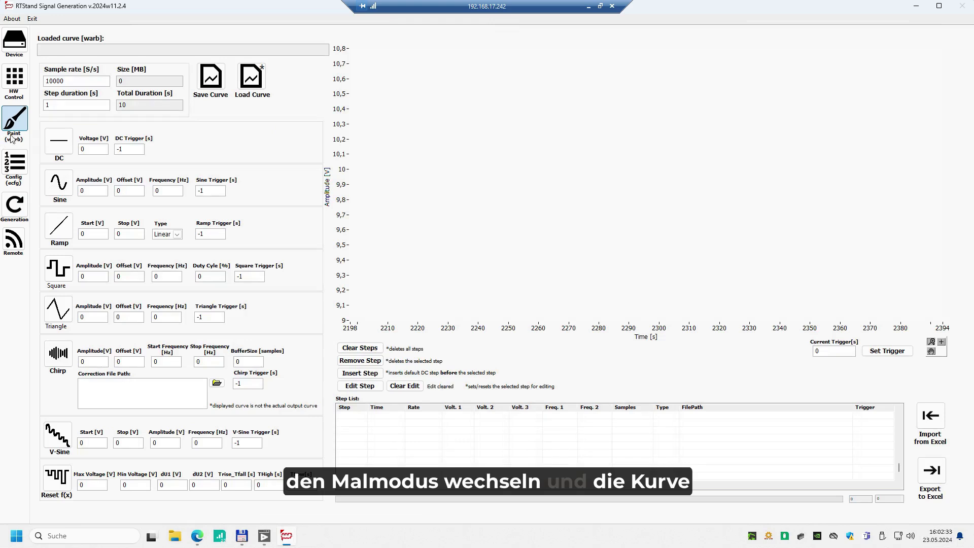
{"action": "left_click", "coordinate": [252, 78]}
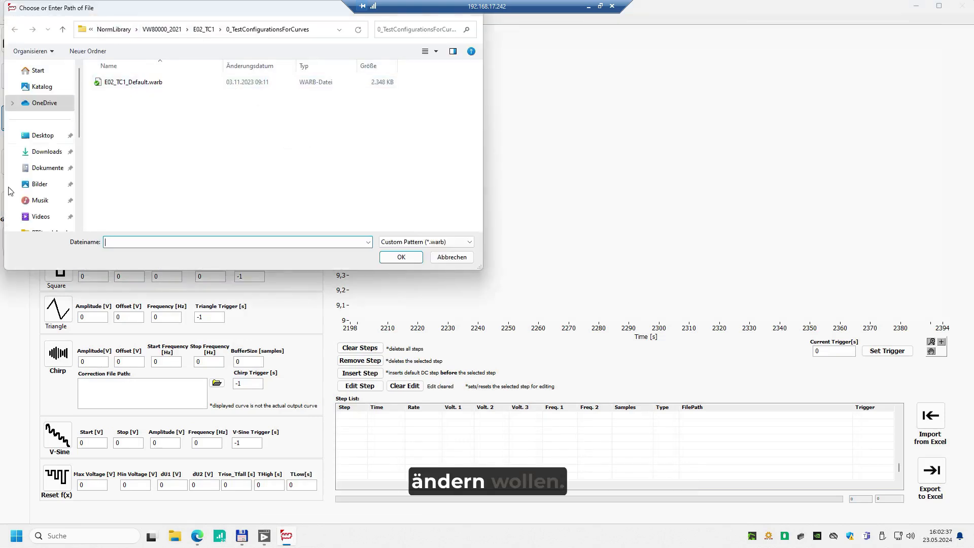
{"action": "scroll", "coordinate": [15, 188], "scroll_direction": "down", "scroll_amount": 5}
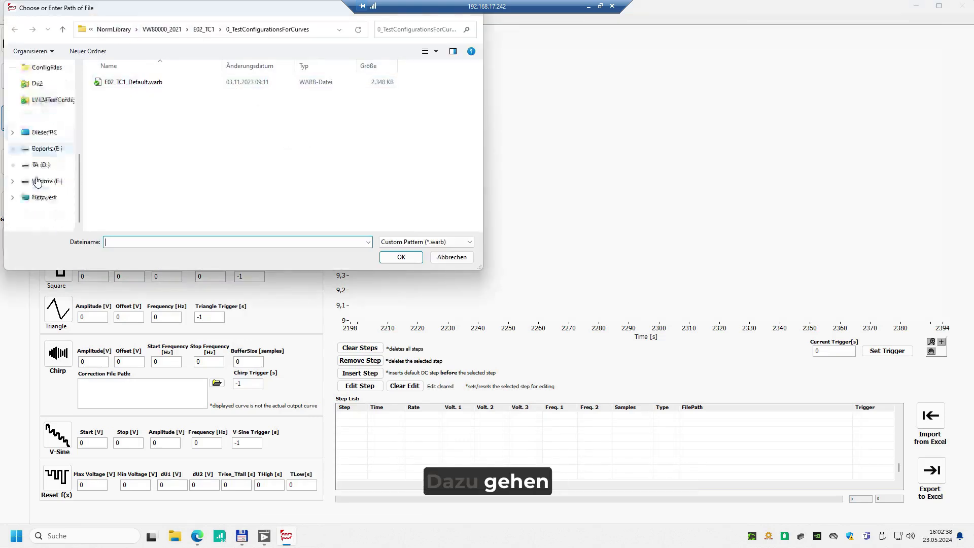
{"action": "left_click", "coordinate": [53, 133]}
{"action": "double_click", "coordinate": [284, 174]}
{"action": "double_click", "coordinate": [133, 83]}
{"action": "double_click", "coordinate": [132, 114]}
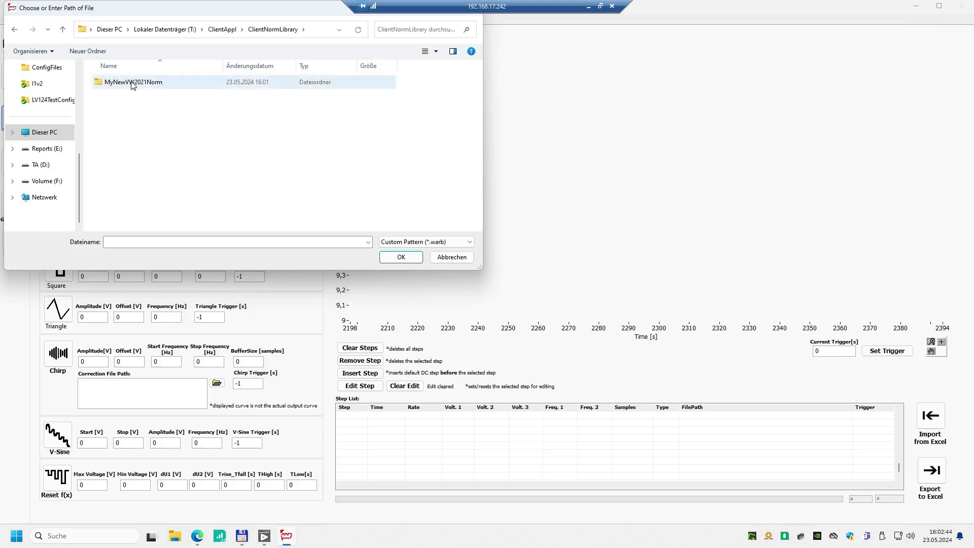
{"action": "double_click", "coordinate": [133, 83]}
{"action": "double_click", "coordinate": [125, 98]}
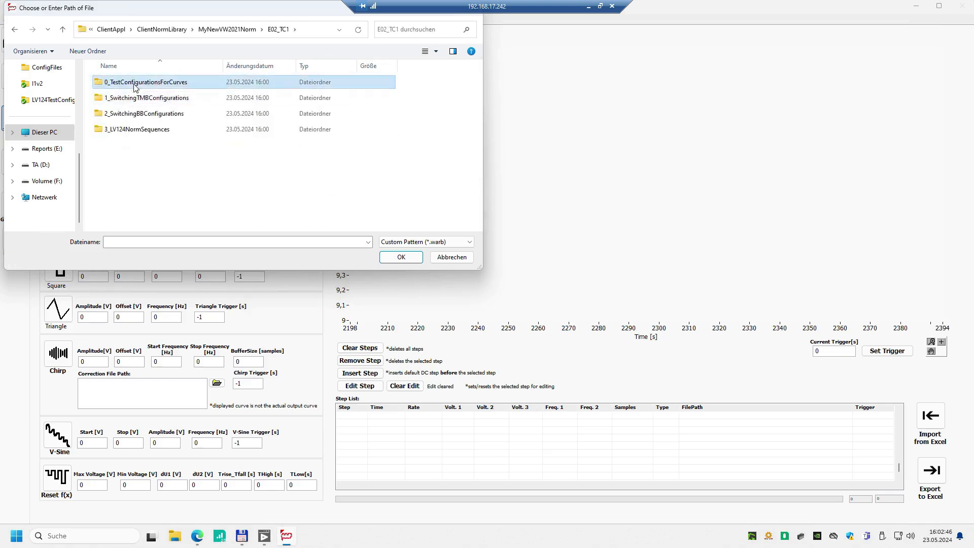
{"action": "double_click", "coordinate": [136, 83]}
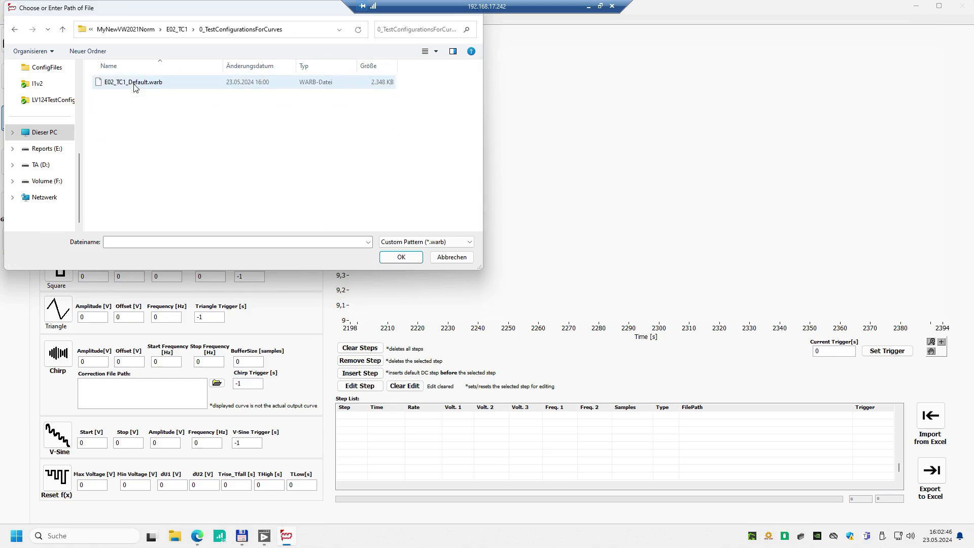
{"action": "left_click", "coordinate": [394, 260]}
{"action": "double_click", "coordinate": [167, 82]}
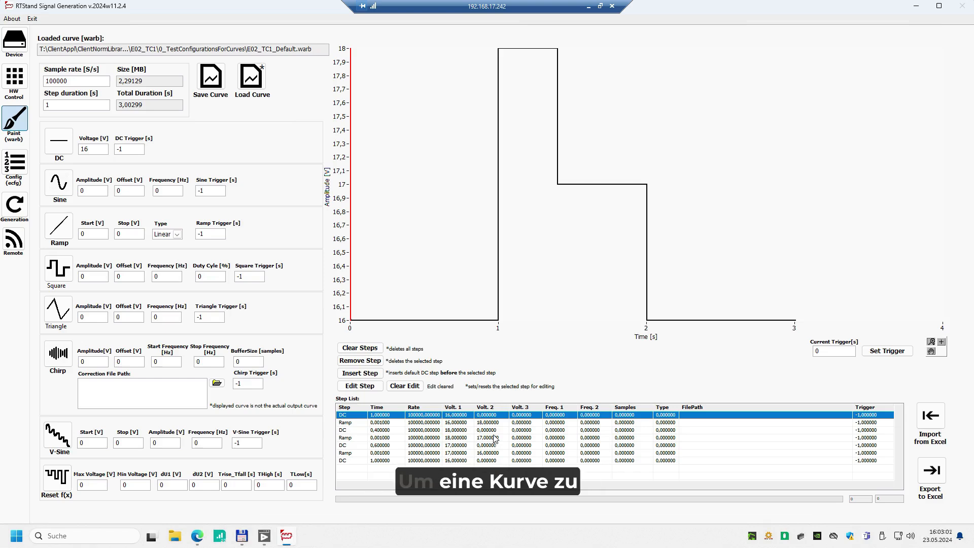
Step: Clear all steps of the loaded curve from the step list
{"action": "left_click", "coordinate": [385, 437]}
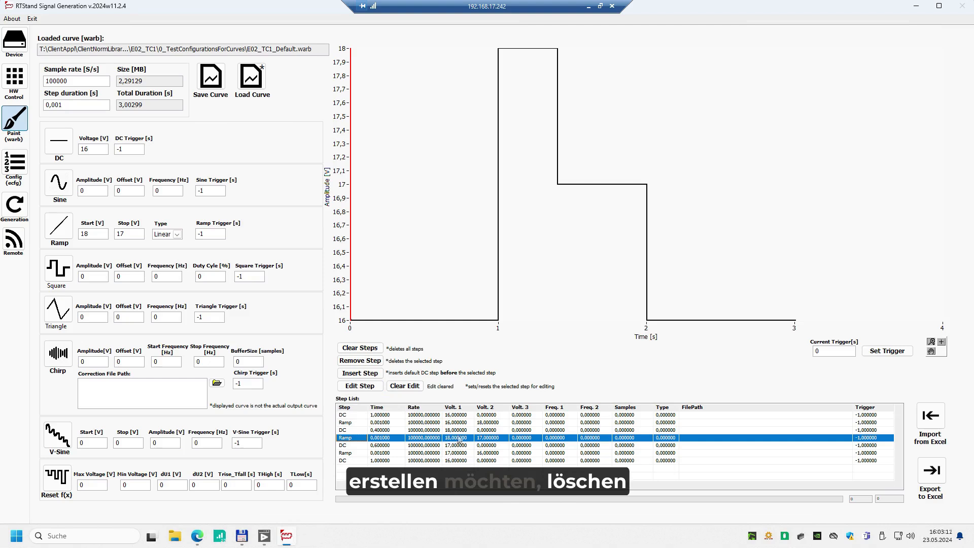
{"action": "left_click", "coordinate": [360, 348]}
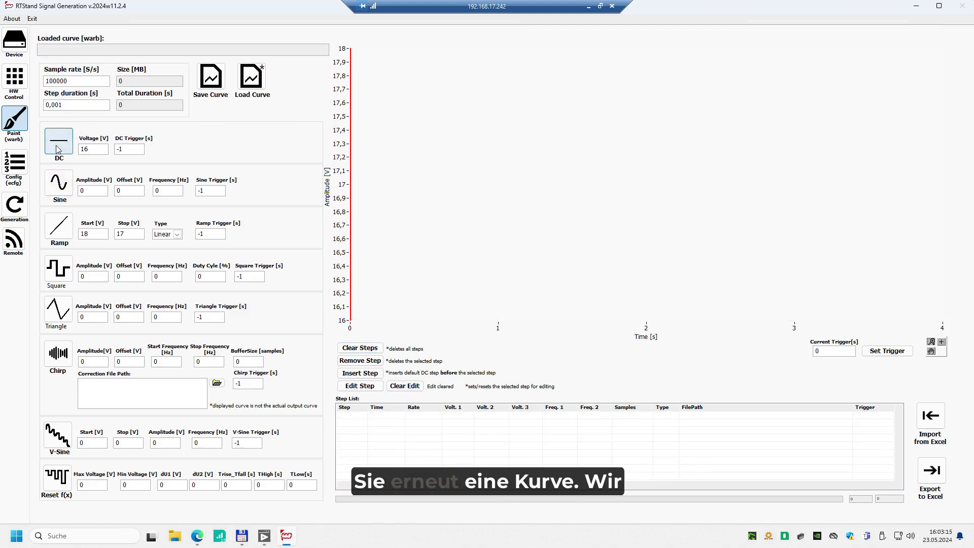
Step: Add a constant DC step of 14 V lasting 1 s to the empty curve
{"action": "double_click", "coordinate": [66, 105]}
{"action": "left_click_drag", "start_coordinate": [34, 104], "coordinate": [32, 106]}
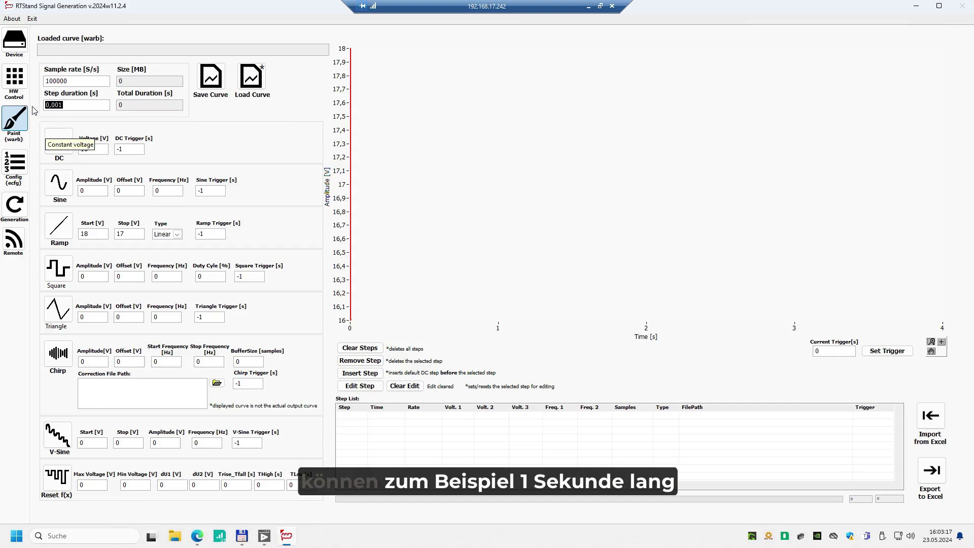
{"action": "type", "text": "1"}
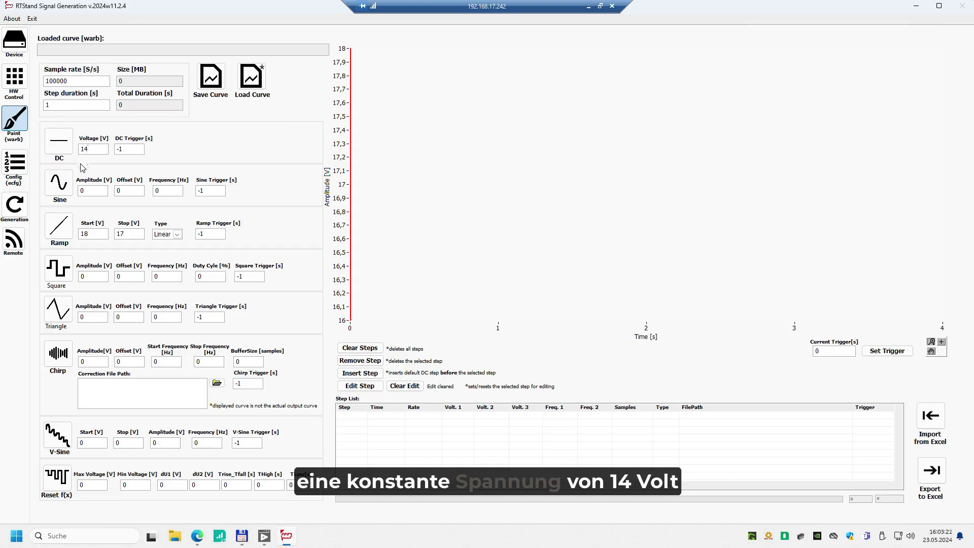
{"action": "left_click", "coordinate": [60, 147]}
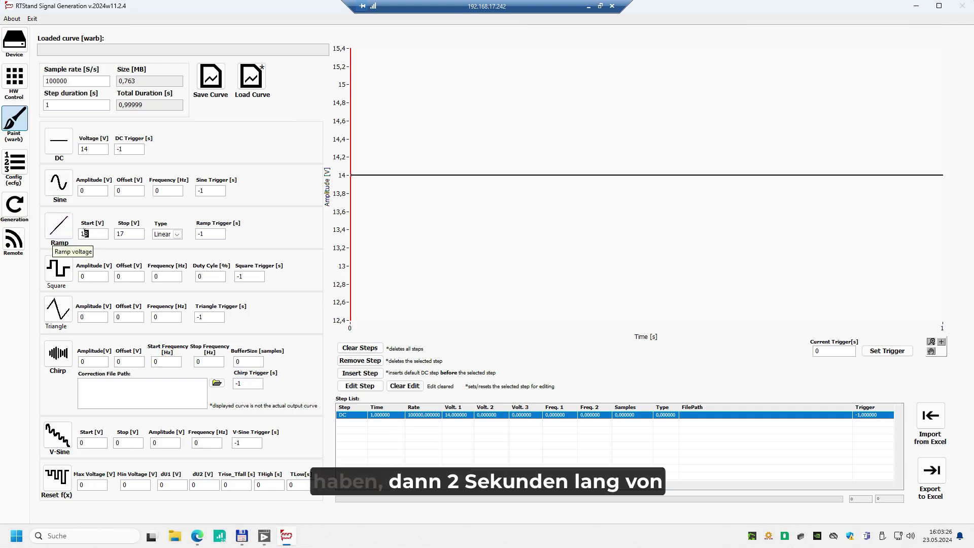
Step: Append a linear ramp from 14 V to 18 V lasting 2 s to the curve
{"action": "type", "text": "7"}
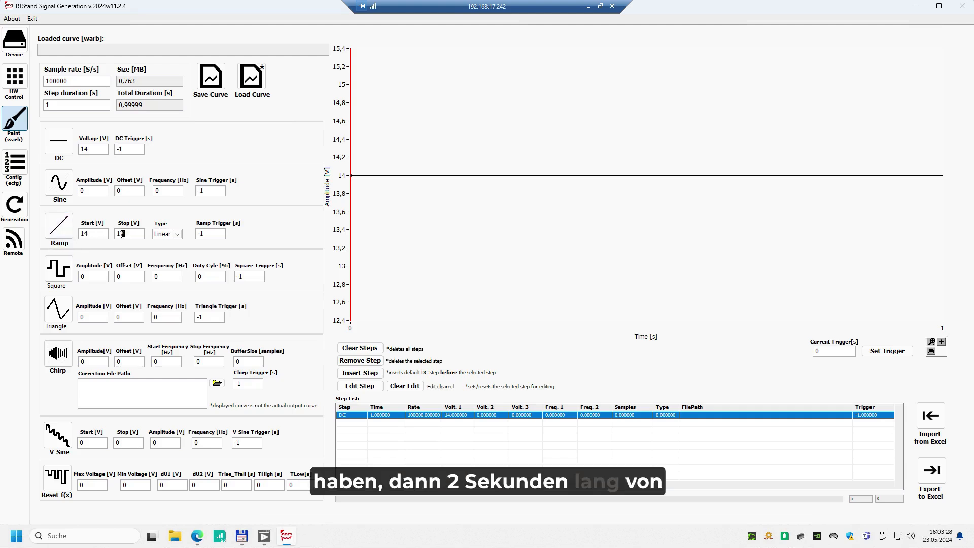
{"action": "left_click", "coordinate": [57, 107]}
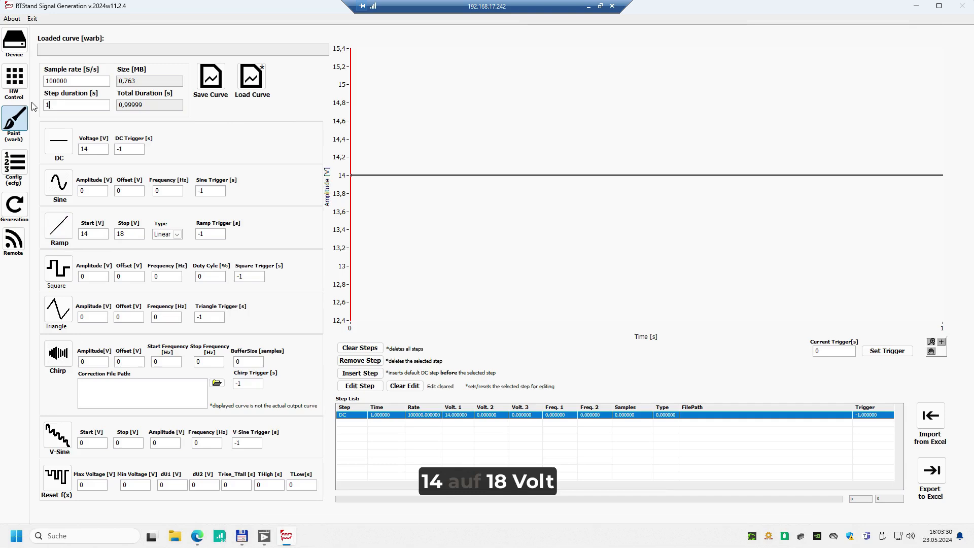
{"action": "type", "text": "2"}
{"action": "left_click", "coordinate": [58, 227]}
Step: Append a 5 s linear ramp from 18 V to 14 V and save the curve over E02_TC1_Default.warb
{"action": "left_click_drag", "start_coordinate": [88, 234], "coordinate": [84, 234]}
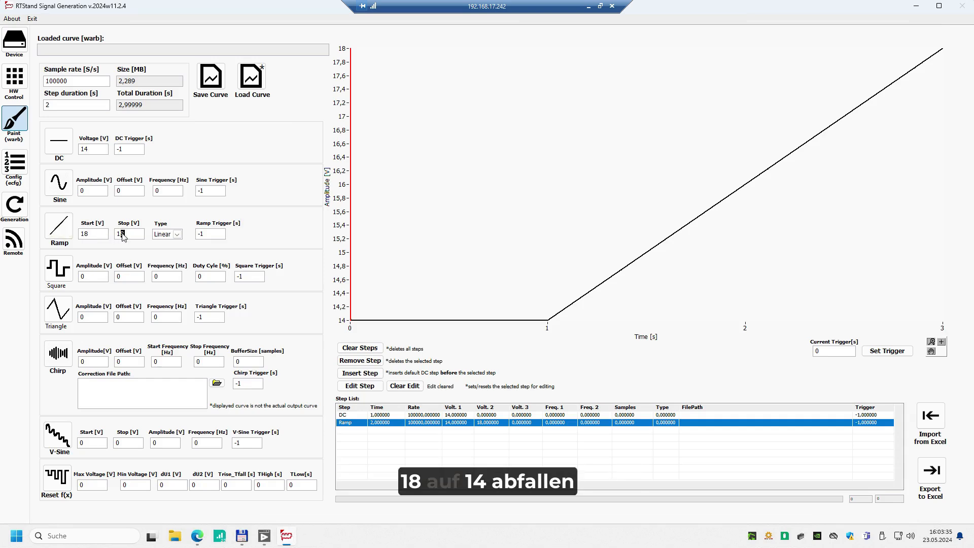
{"action": "type", "text": "4"}
{"action": "left_click_drag", "start_coordinate": [66, 110], "coordinate": [45, 111]}
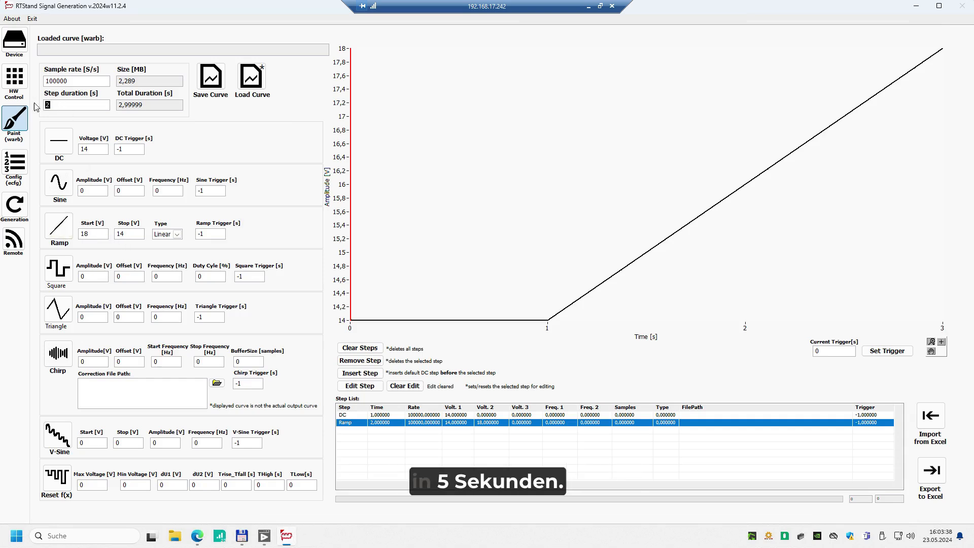
{"action": "left_click", "coordinate": [59, 225]}
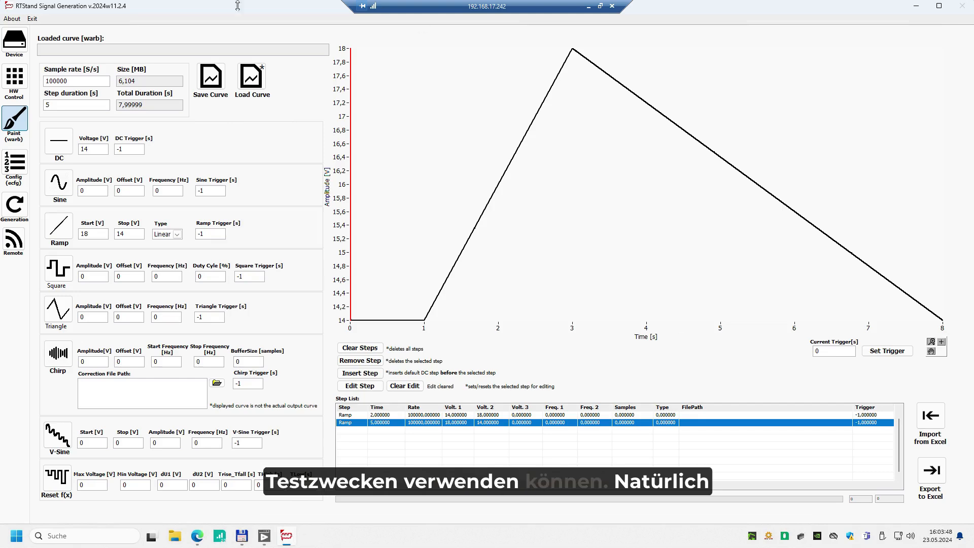
{"action": "left_click", "coordinate": [212, 79]}
{"action": "double_click", "coordinate": [161, 81]}
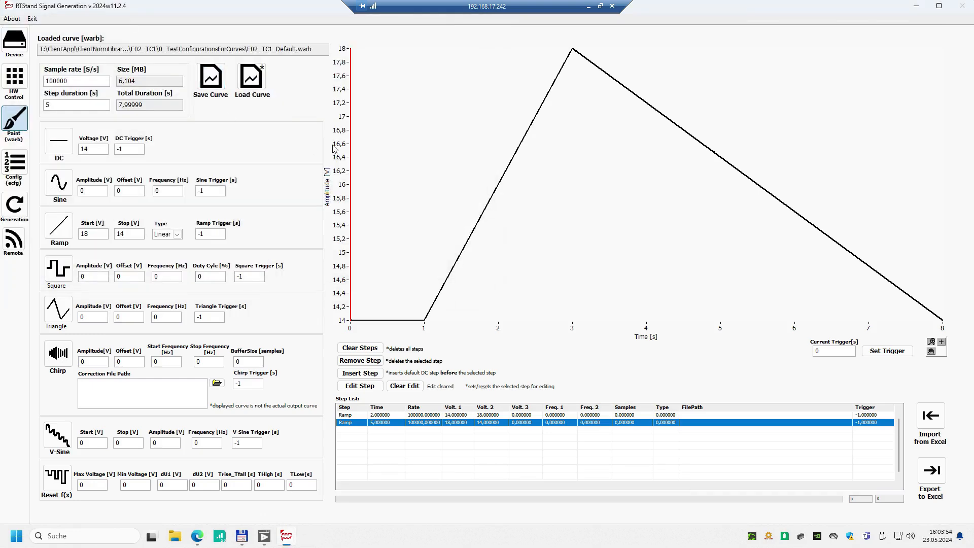
Step: Load the test configuration E02_TC1_Default.ecfg from MyNewVW2021Norm\E02_TC1\0_TestConfigurationsForCurves in Config mode
{"action": "left_click", "coordinate": [15, 163]}
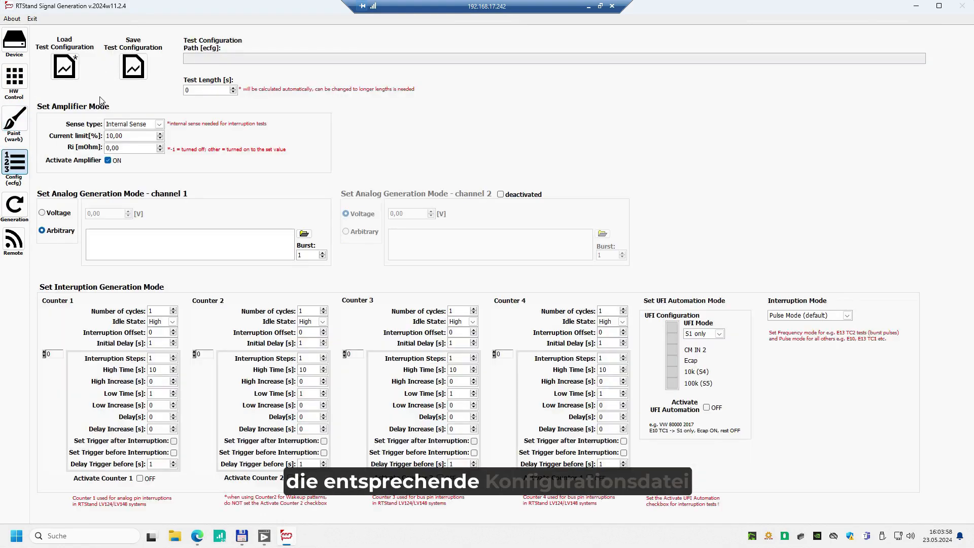
{"action": "left_click", "coordinate": [71, 70]}
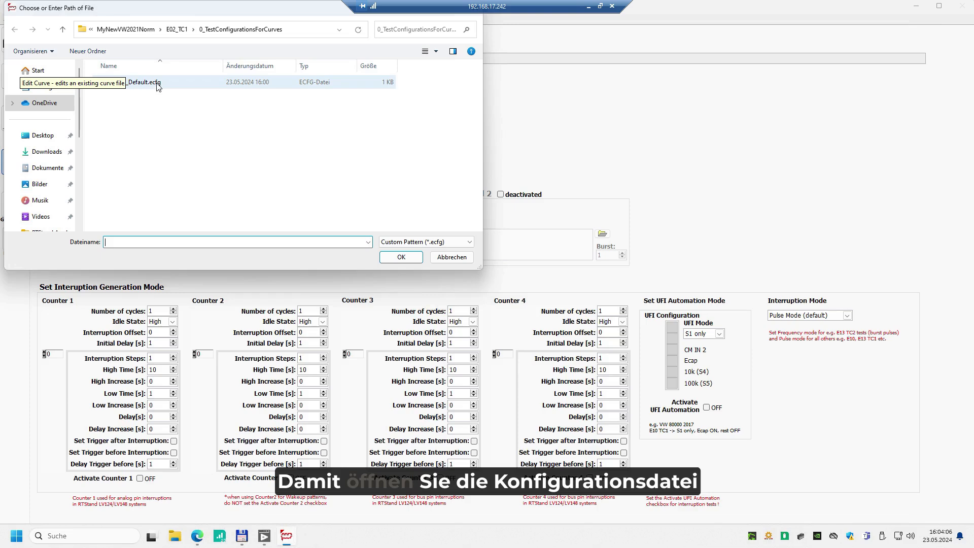
{"action": "double_click", "coordinate": [158, 85]}
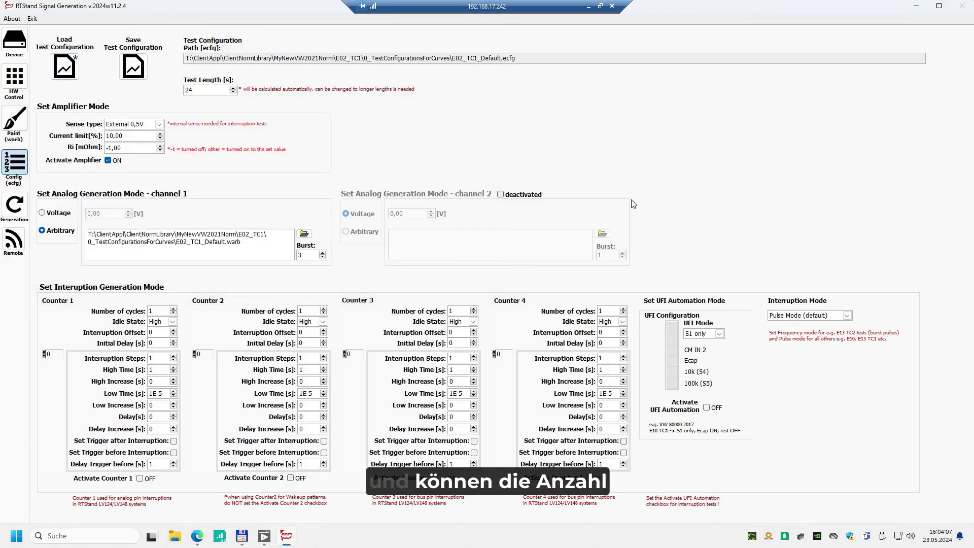
Step: Set the channel 1 burst count to 5 and save the configuration over E02_TC1_Default.ecfg
{"action": "double_click", "coordinate": [303, 254]}
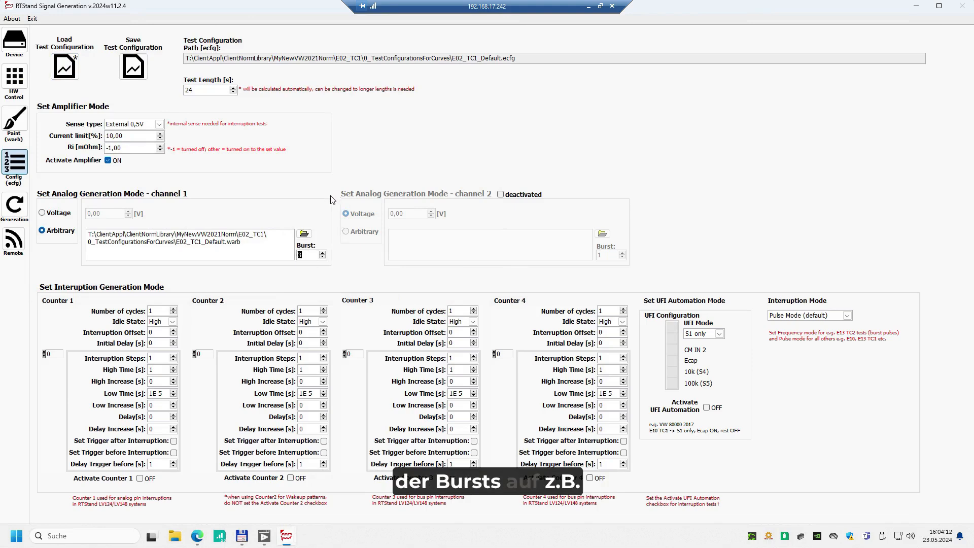
{"action": "type", "text": "5"}
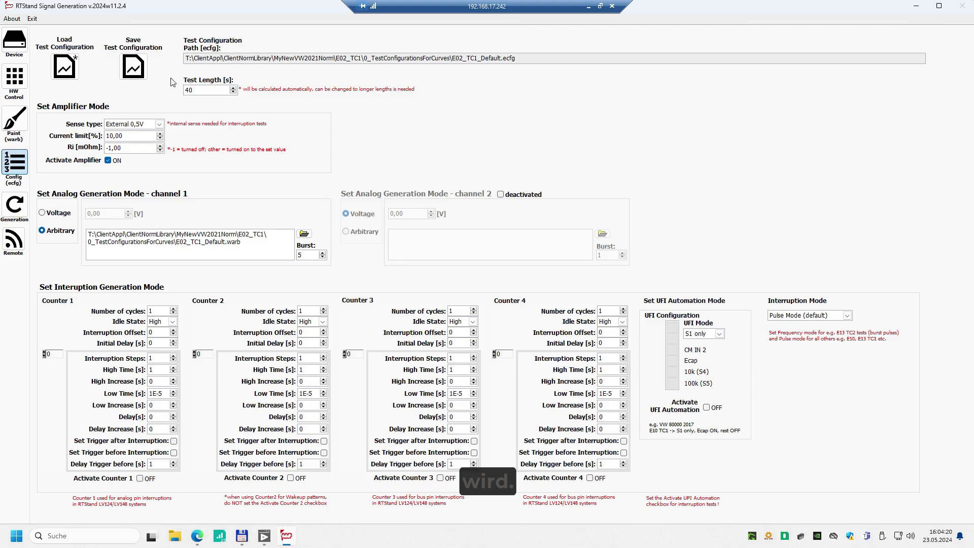
{"action": "left_click", "coordinate": [135, 70]}
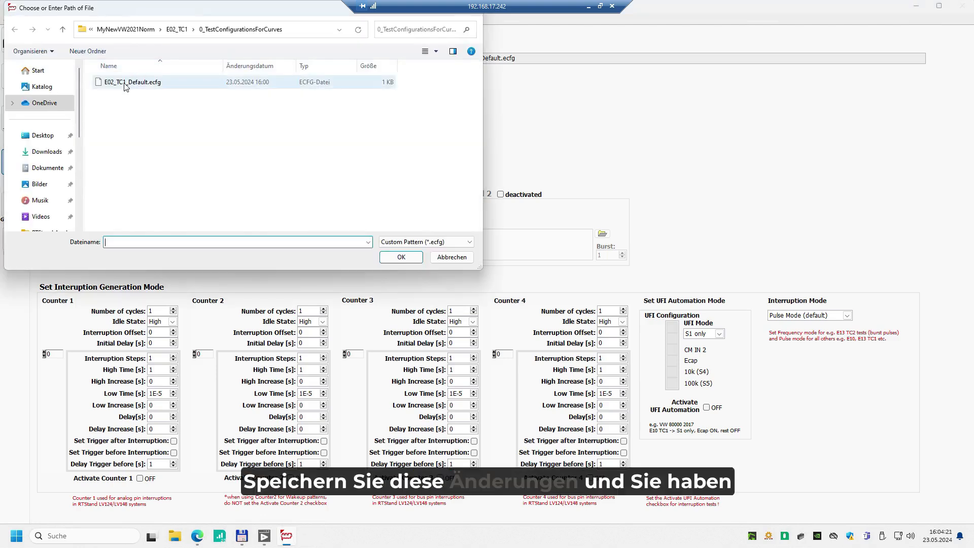
{"action": "double_click", "coordinate": [125, 86]}
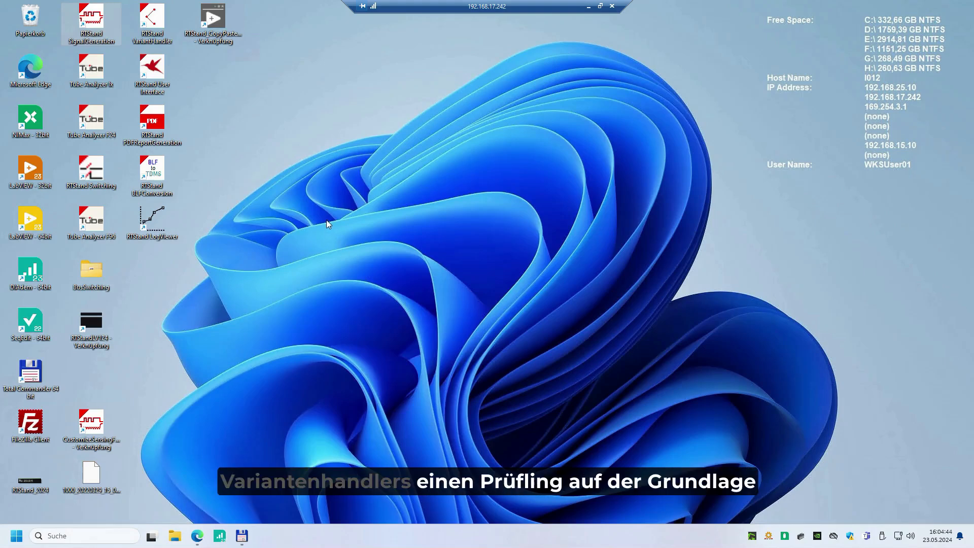
Step: Open RTStand VariantHandler and name the new DUT DUTforCopiedNorm
{"action": "left_click", "coordinate": [154, 20]}
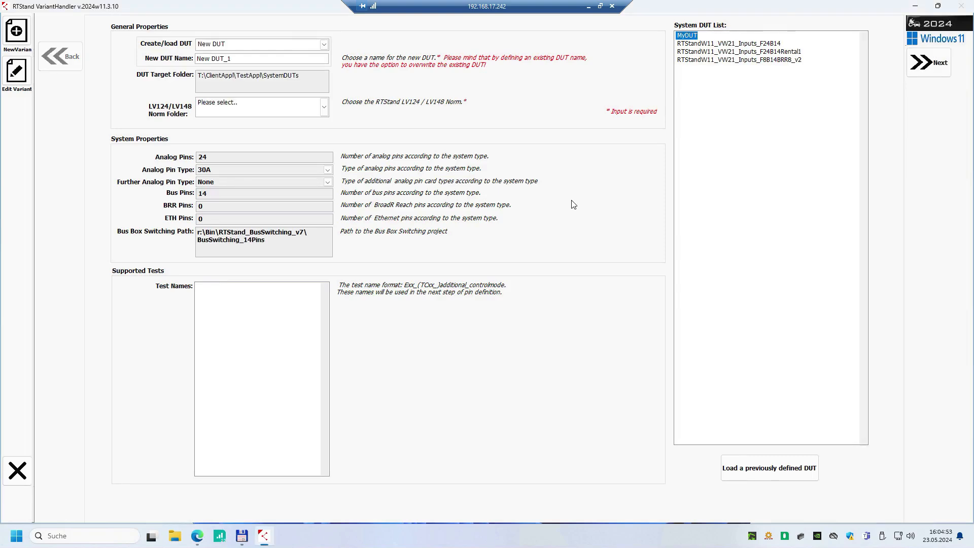
{"action": "left_click_drag", "start_coordinate": [236, 57], "coordinate": [191, 60]}
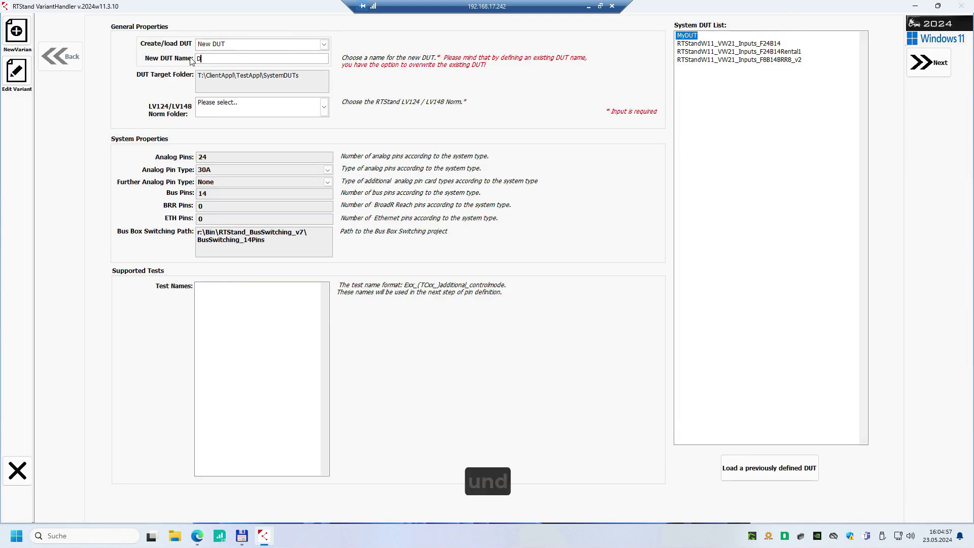
{"action": "type", "text": "DUTforCopiedNorm"}
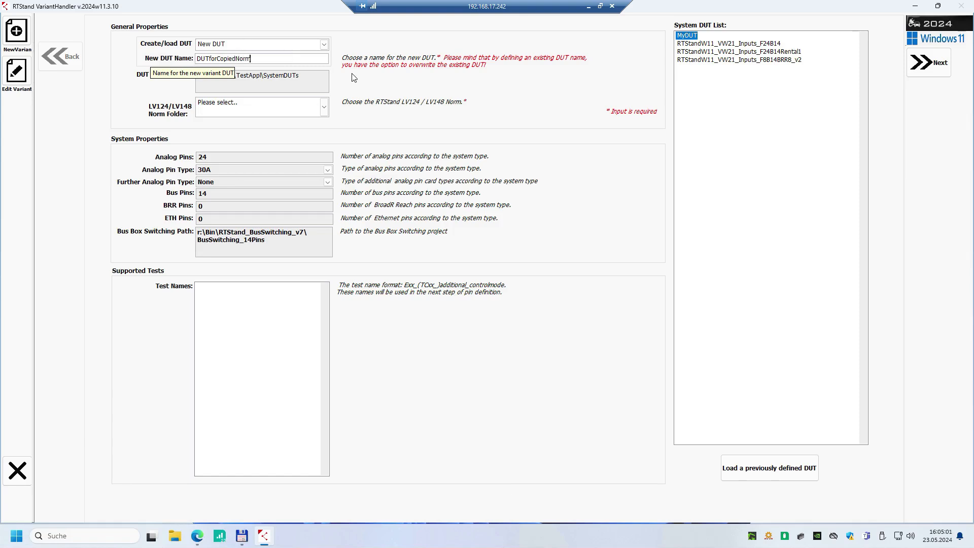
Step: Choose t:\ClientAppl\ClientNormLibrary\MyNewVW2021Norm as the DUT's norm folder and continue to the next definition page
{"action": "left_click", "coordinate": [314, 102]}
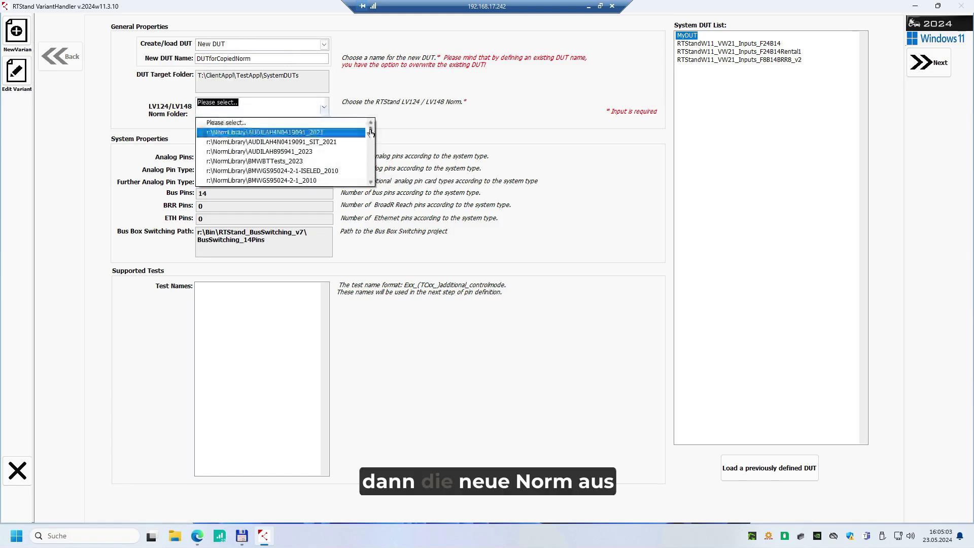
{"action": "scroll", "coordinate": [370, 168], "scroll_direction": "down", "scroll_amount": 5}
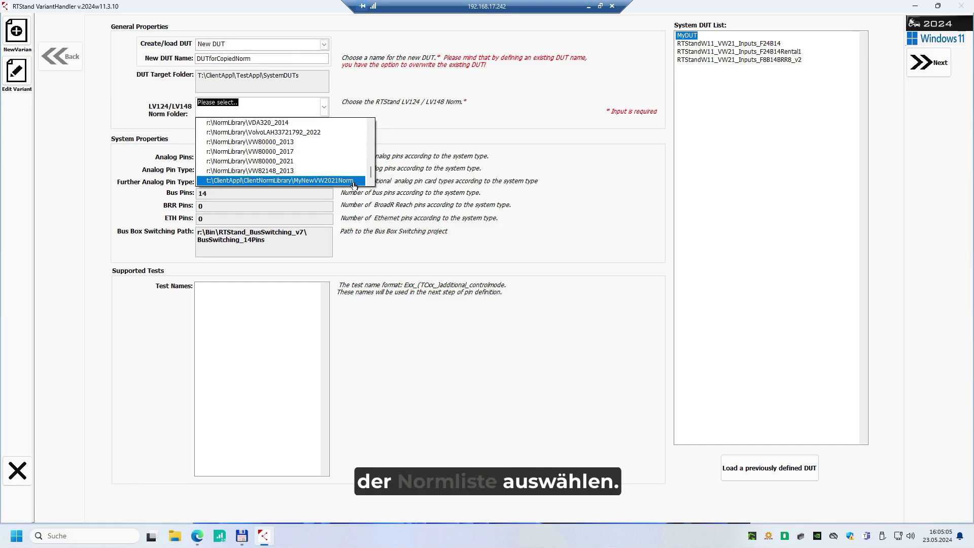
{"action": "left_click", "coordinate": [355, 182]}
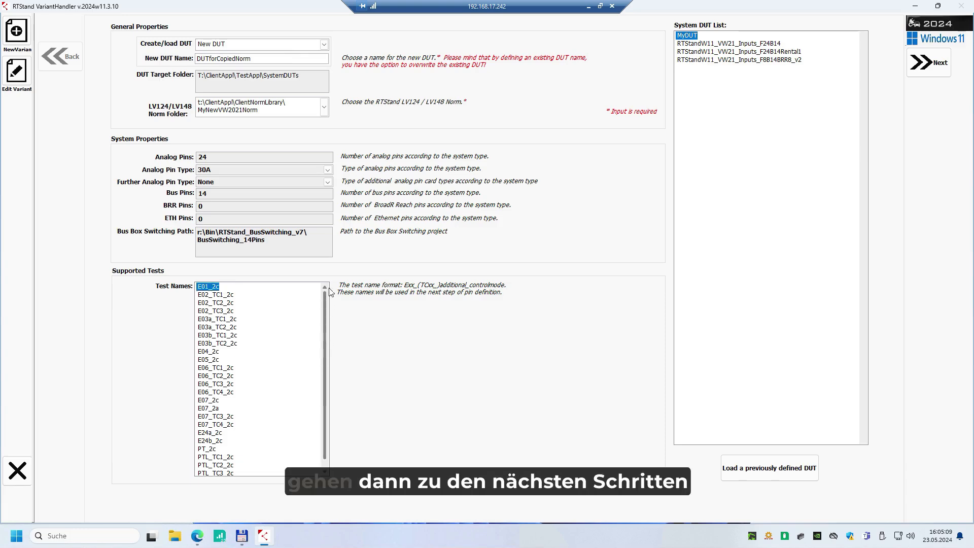
{"action": "left_click", "coordinate": [928, 62]}
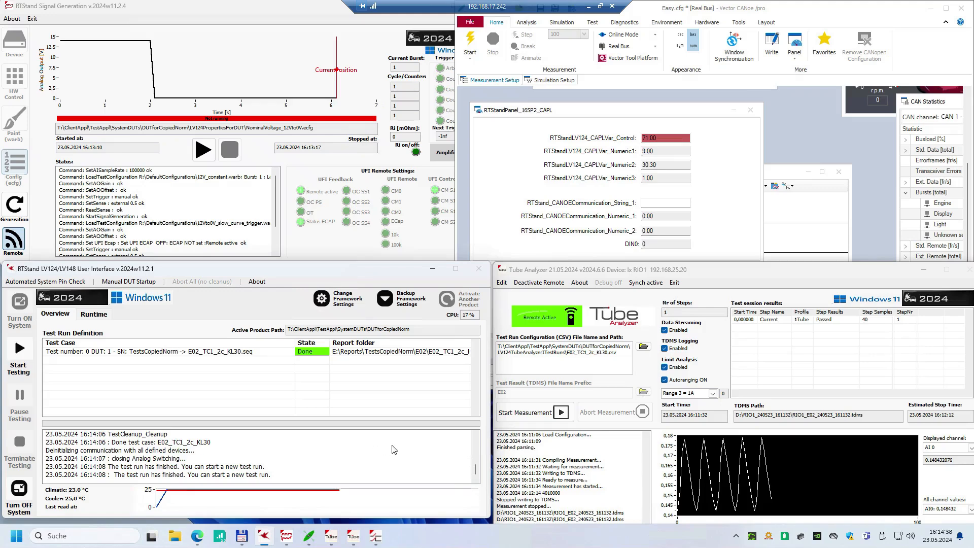
Step: Open the report folder of the completed E02_TC1_2c_KL30.seq test case in the RTStand LV124/LV148 User Interface
{"action": "double_click", "coordinate": [441, 356]}
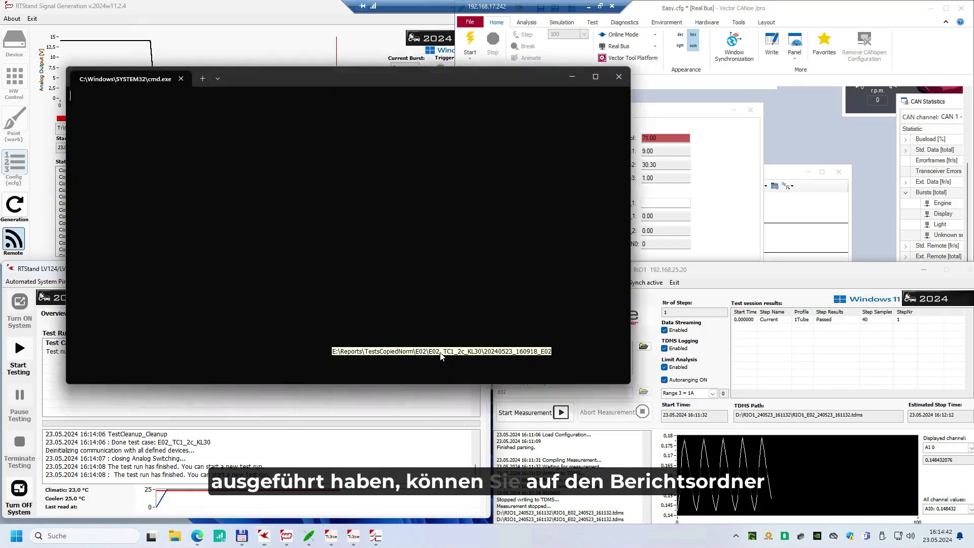